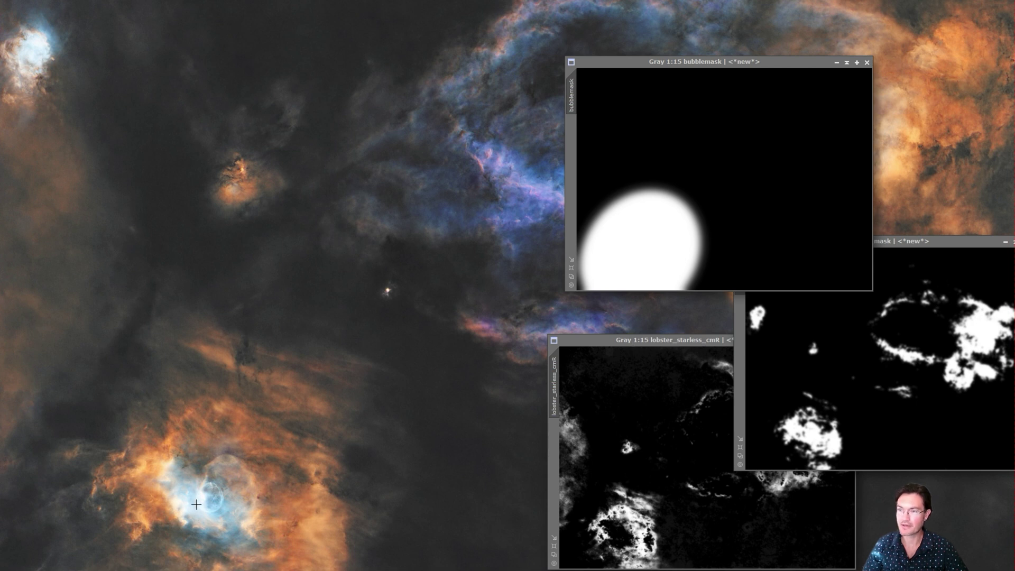
# Spread the bubblemask, range_mask and lobster_starless_cmR windows apart, ending with bubblemask in front.
pyautogui.moveTo(774, 64); pyautogui.dragTo(706, 37)
pyautogui.moveTo(836, 241); pyautogui.dragTo(799, 176)
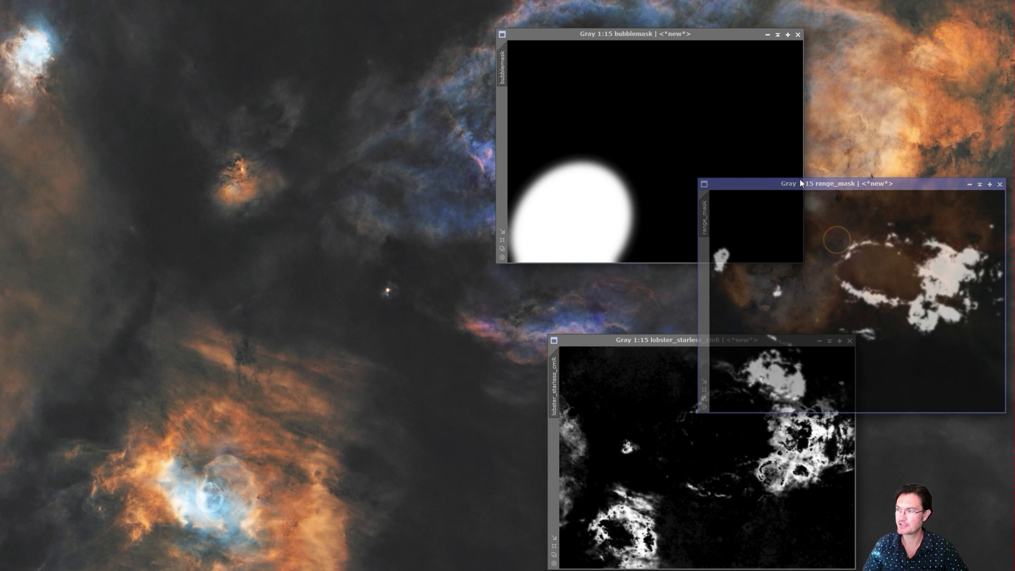
pyautogui.moveTo(615, 341); pyautogui.dragTo(525, 331)
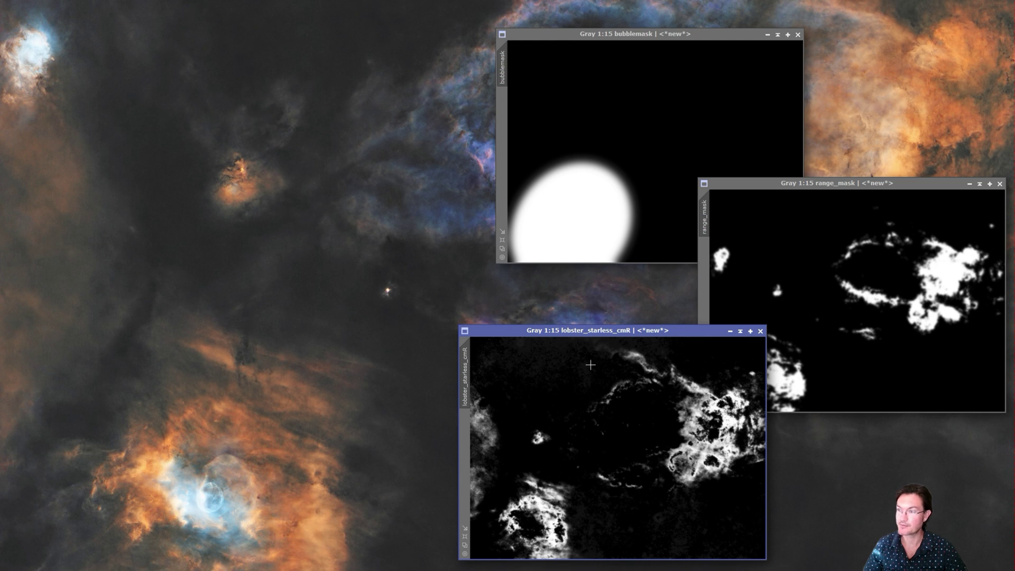
pyautogui.moveTo(585, 332)
pyautogui.mouseDown()
pyautogui.moveTo(468, 300)
pyautogui.moveTo(573, 329)
pyautogui.mouseUp()
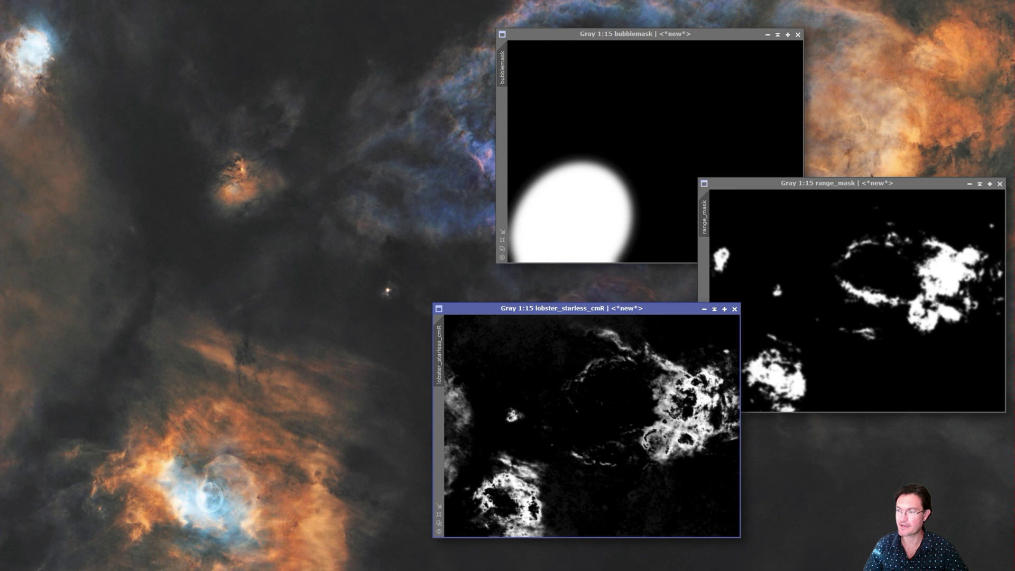
pyautogui.click(835, 273)
pyautogui.moveTo(859, 182); pyautogui.dragTo(809, 164)
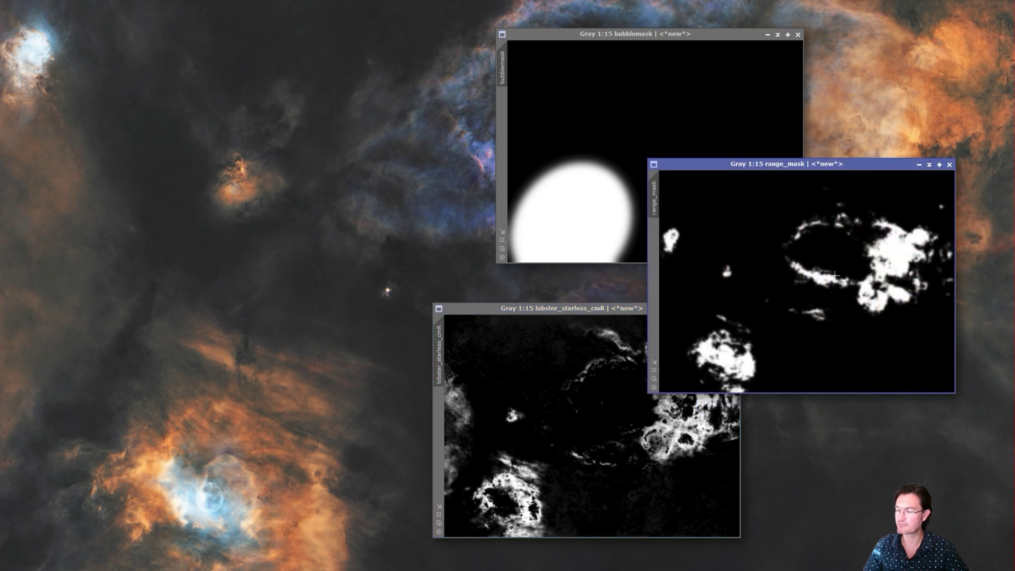
pyautogui.moveTo(828, 168); pyautogui.dragTo(875, 212)
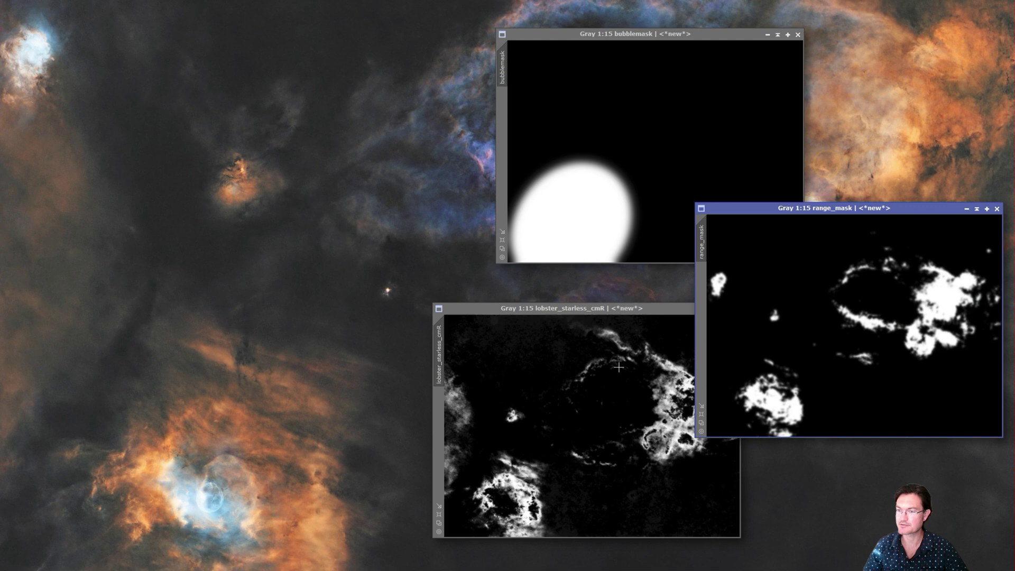
pyautogui.moveTo(641, 38); pyautogui.dragTo(686, 43)
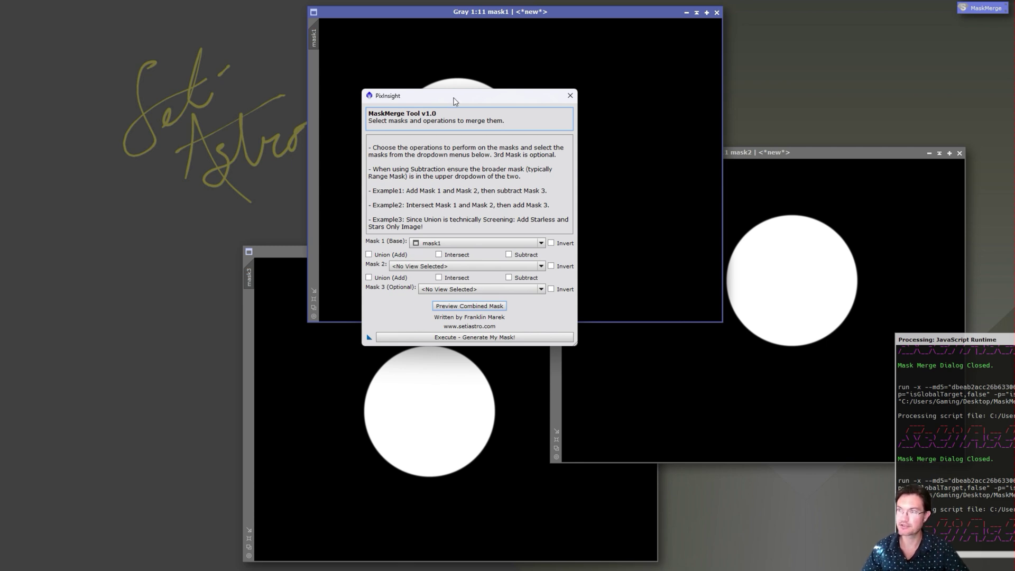
# Shift the MaskMerge dialog aside to view mask1, then back near the centre.
pyautogui.moveTo(455, 96); pyautogui.dragTo(188, 100)
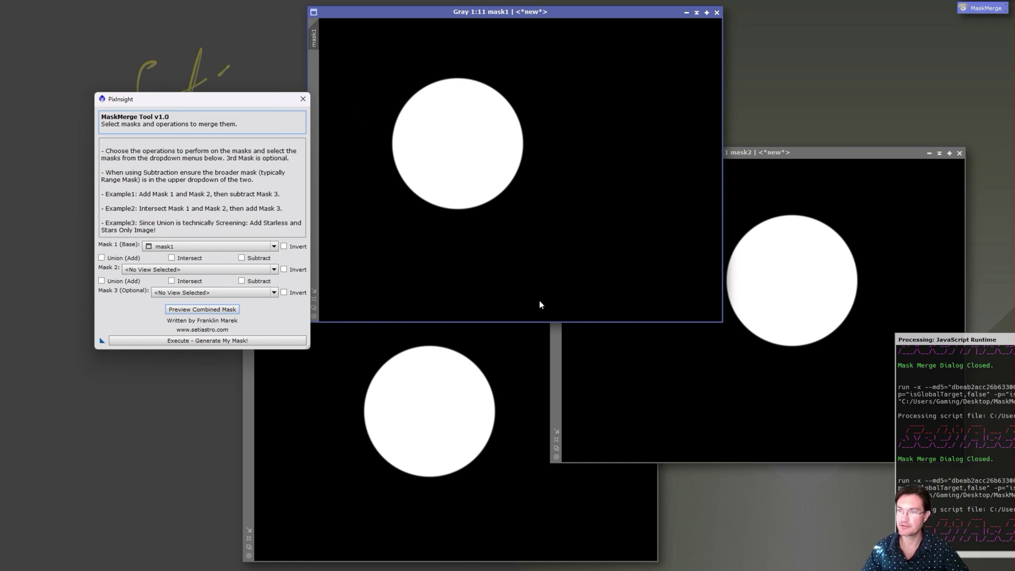
pyautogui.moveTo(232, 99); pyautogui.dragTo(415, 80)
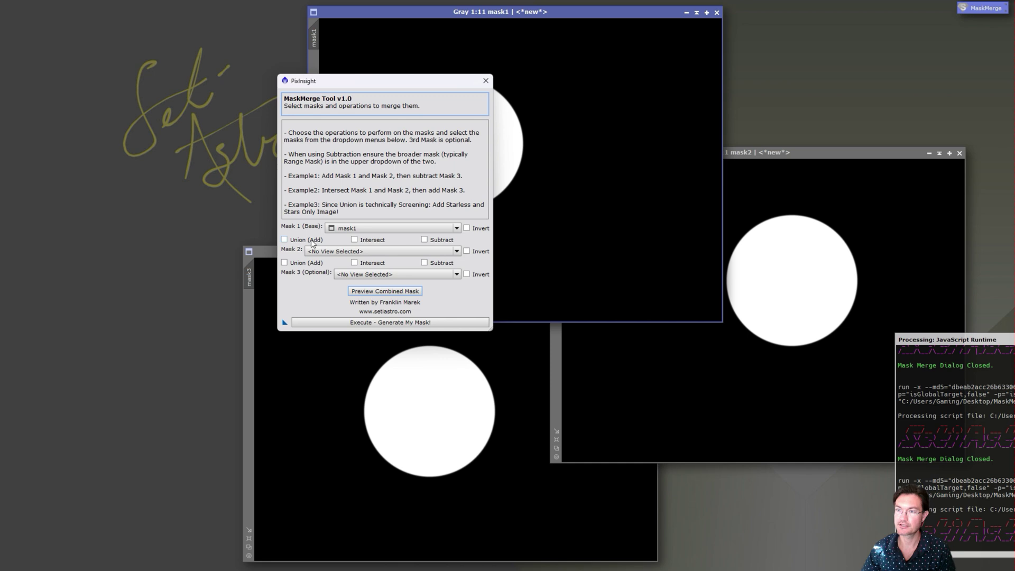
pyautogui.moveTo(329, 84); pyautogui.dragTo(244, 111)
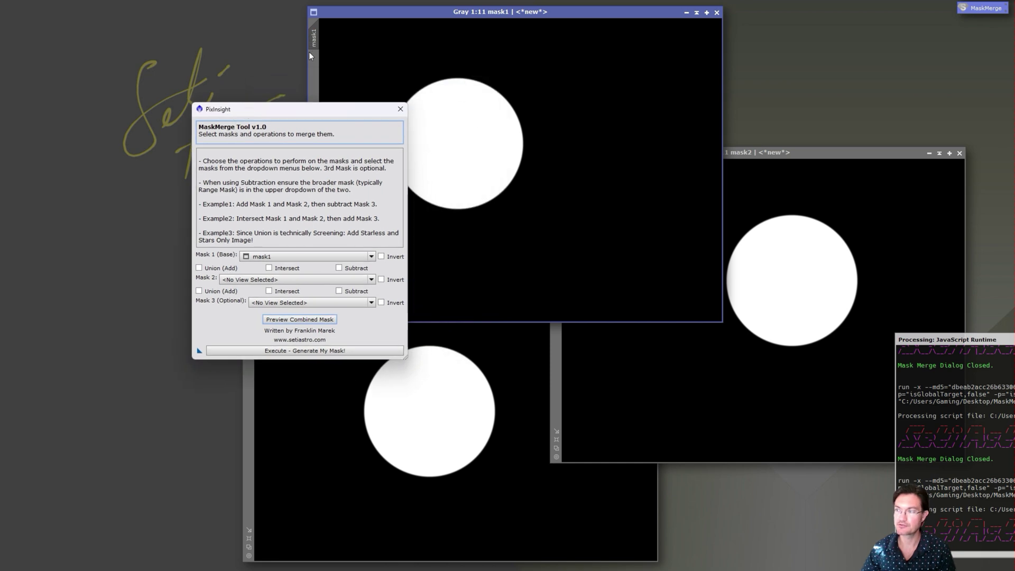
# Set Union (Add) with mask2 as Mask 2 and preview the merged circles.
pyautogui.click(213, 268)
pyautogui.click(232, 279)
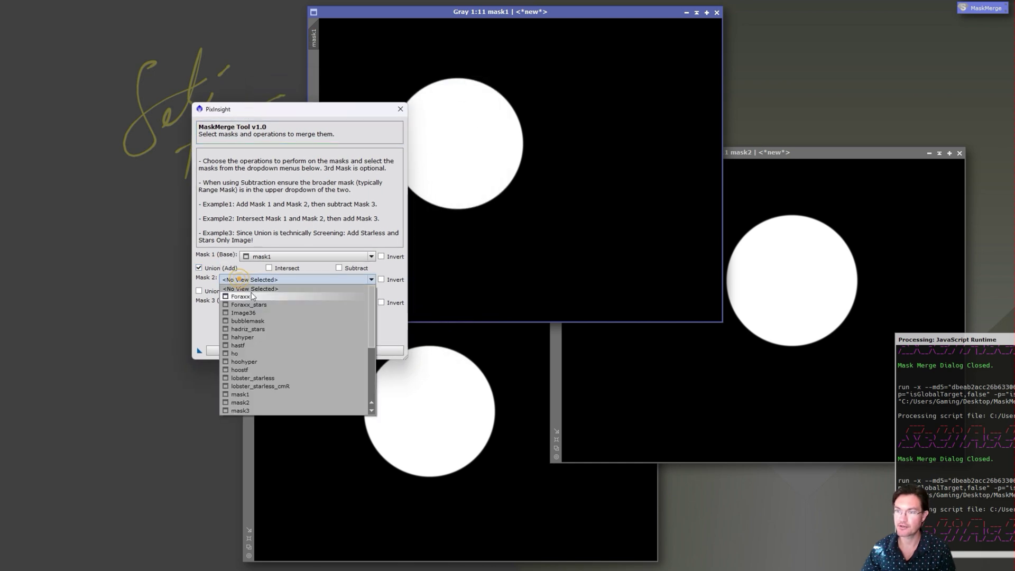
pyautogui.click(259, 402)
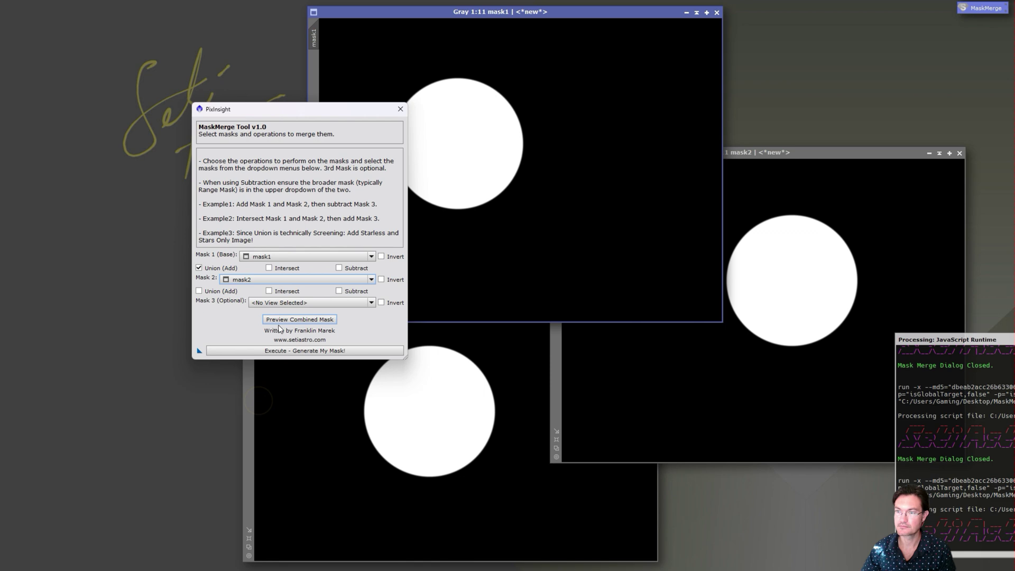
pyautogui.click(281, 321)
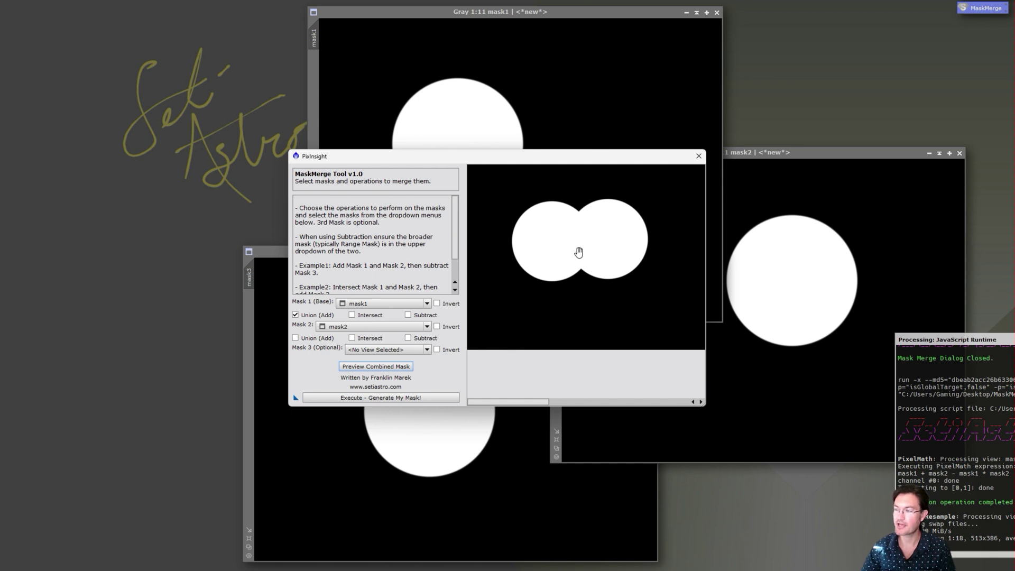
# Preview mask1 and mask2 with Intersect, then with Subtract, then reselect Intersect.
pyautogui.click(369, 316)
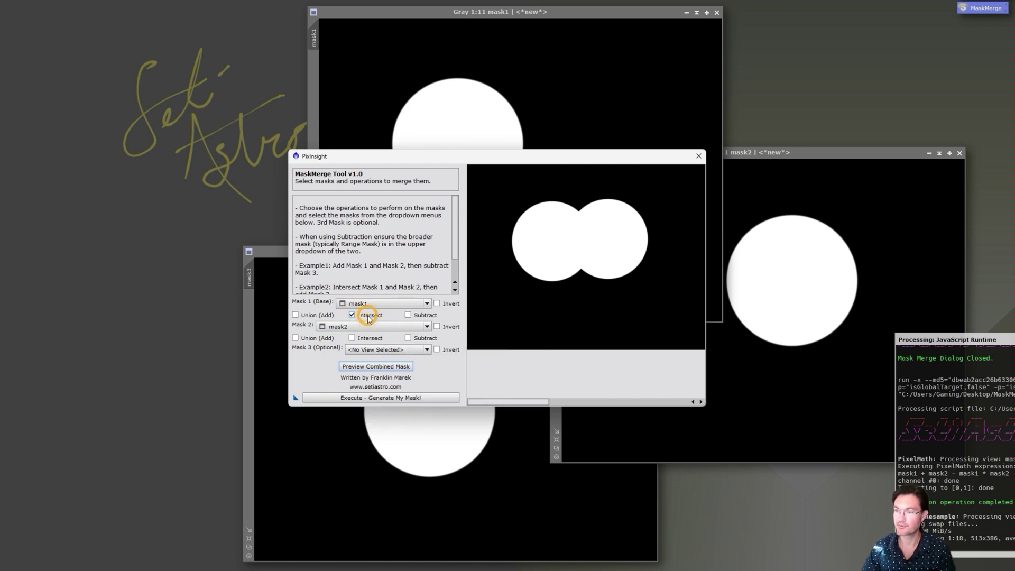
pyautogui.click(379, 367)
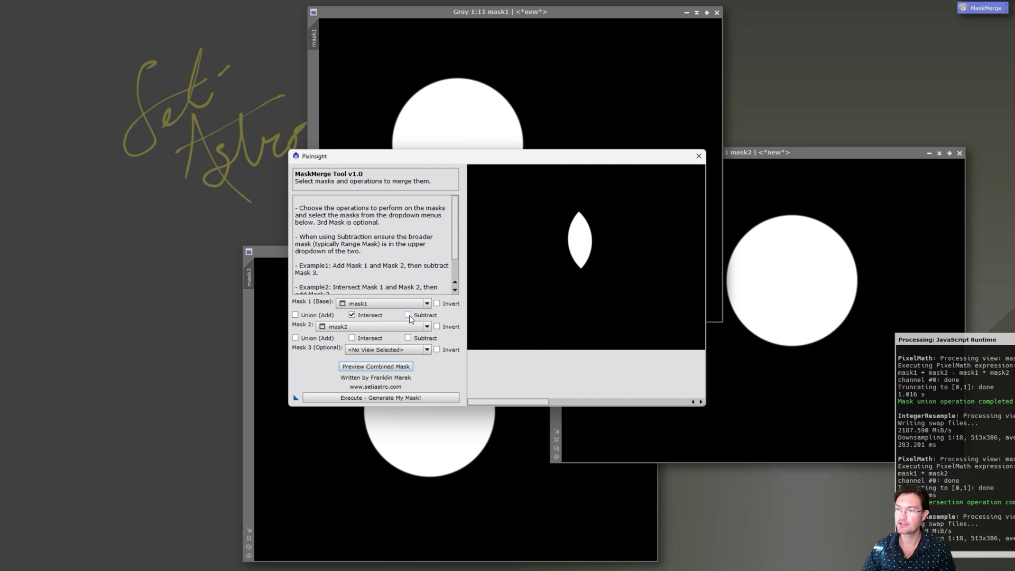
pyautogui.click(393, 367)
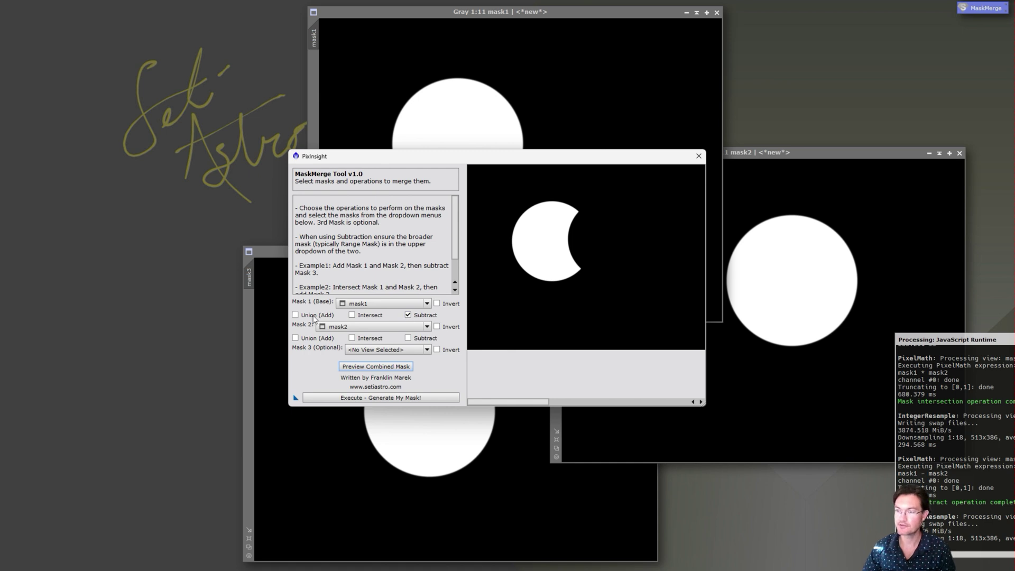
pyautogui.click(354, 315)
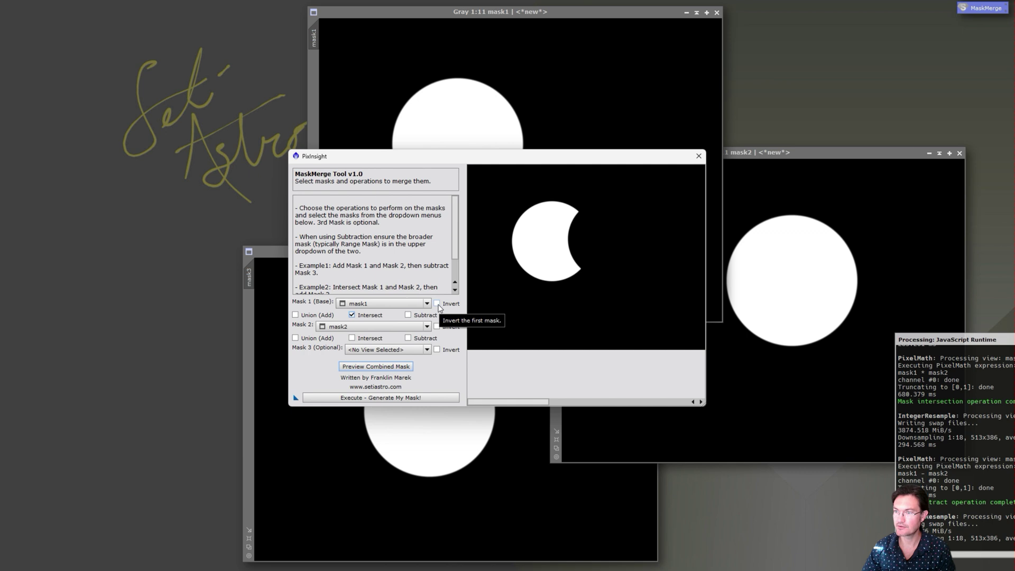
# Invert mask1, preview it with Subtract, then preview its Intersect with mask2.
pyautogui.click(437, 304)
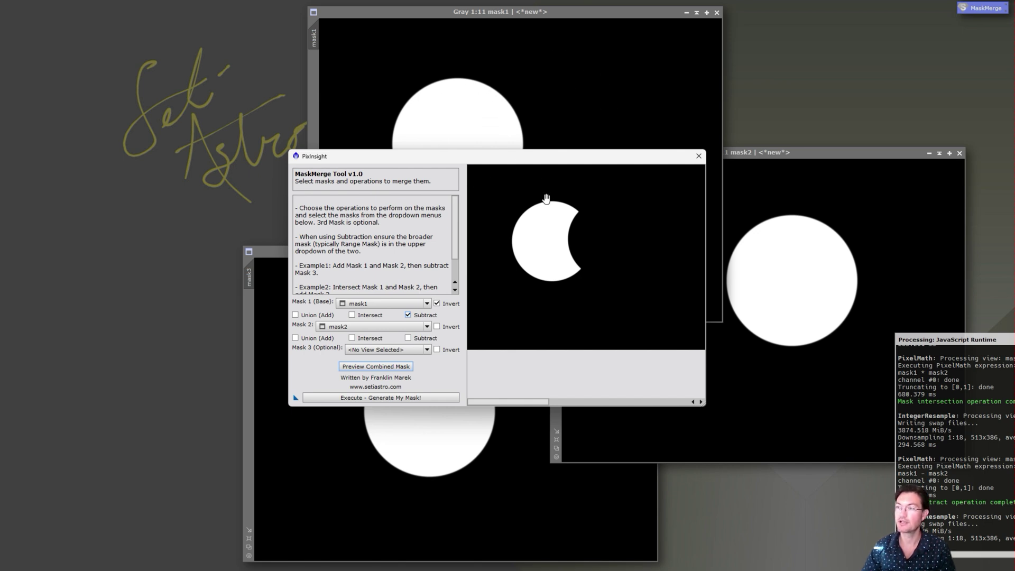
pyautogui.click(380, 367)
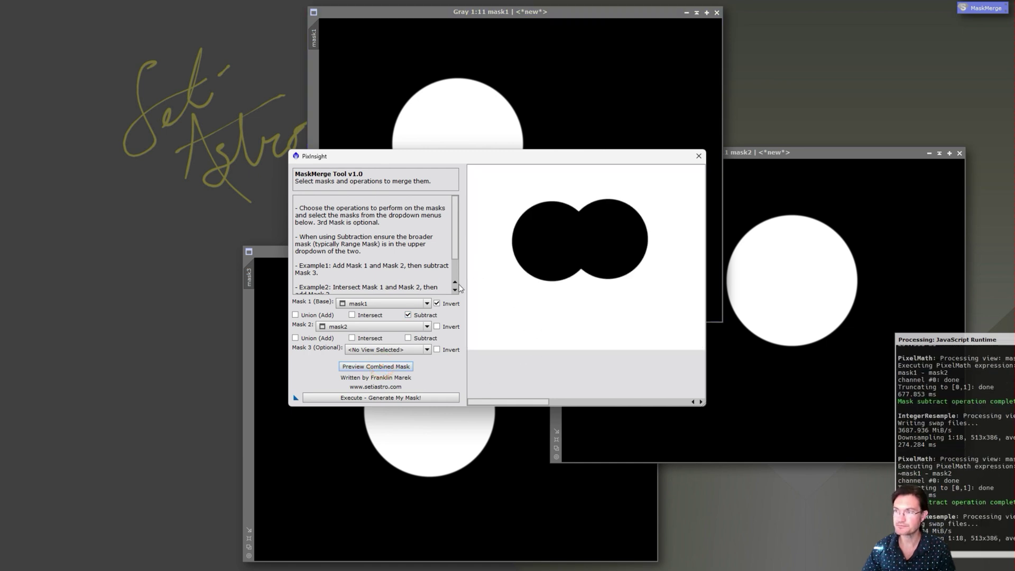
pyautogui.click(352, 315)
pyautogui.click(375, 366)
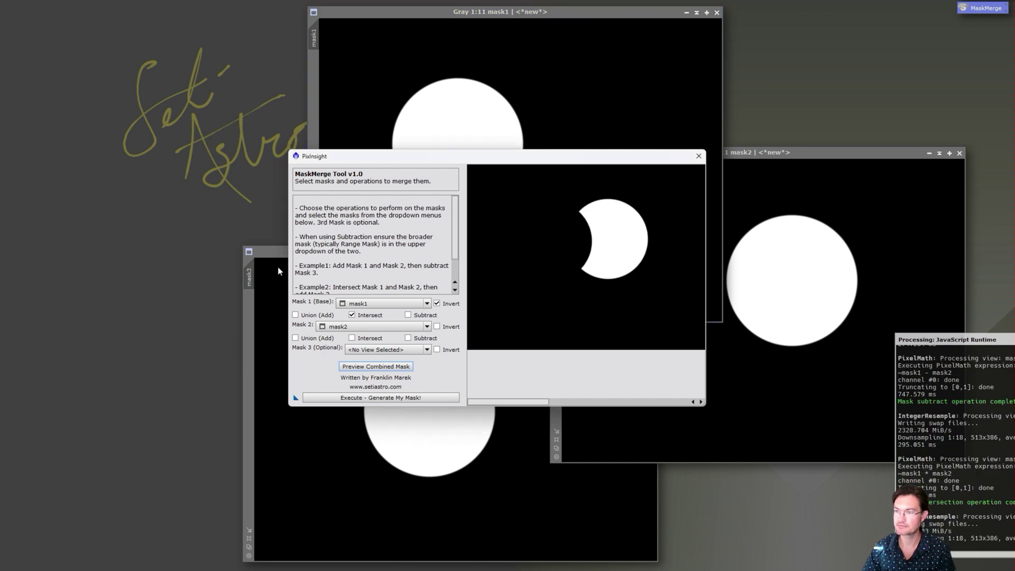
# Set both operations to Union (Add), add mask3, untick Invert and preview all three circles.
pyautogui.click(295, 338)
pyautogui.click(311, 316)
pyautogui.click(377, 350)
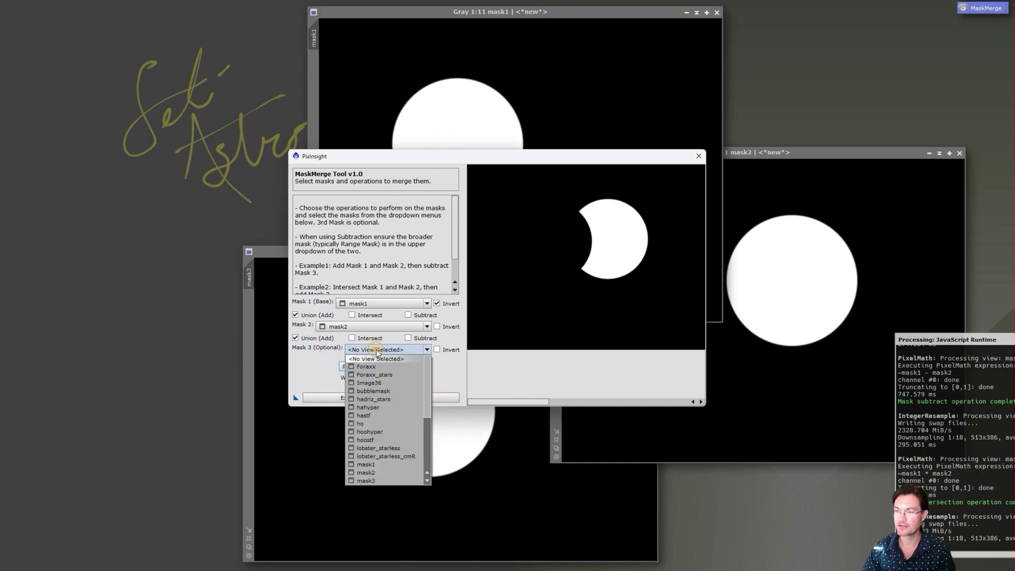
pyautogui.scroll(-4, 382, 457)
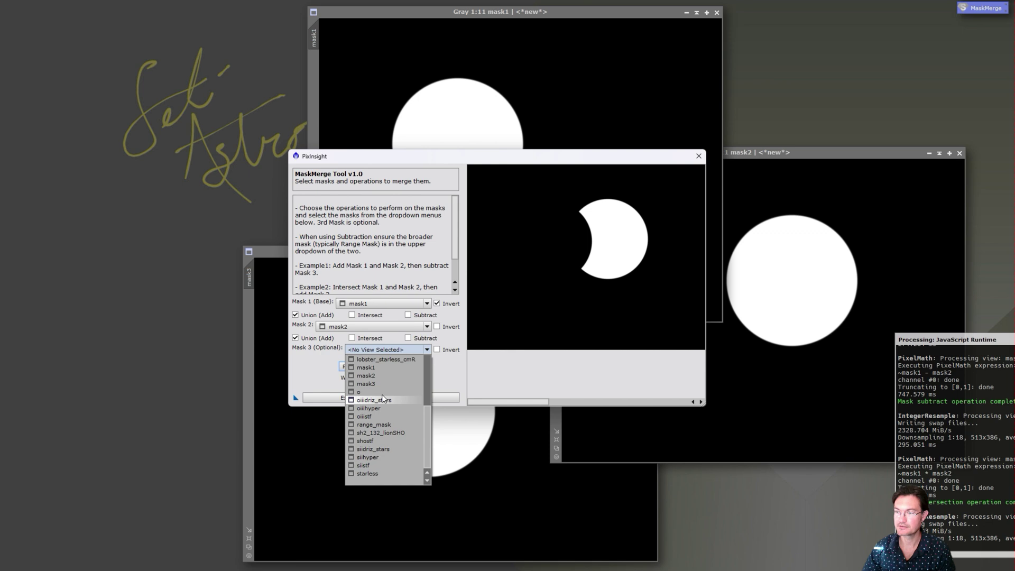
pyautogui.click(382, 385)
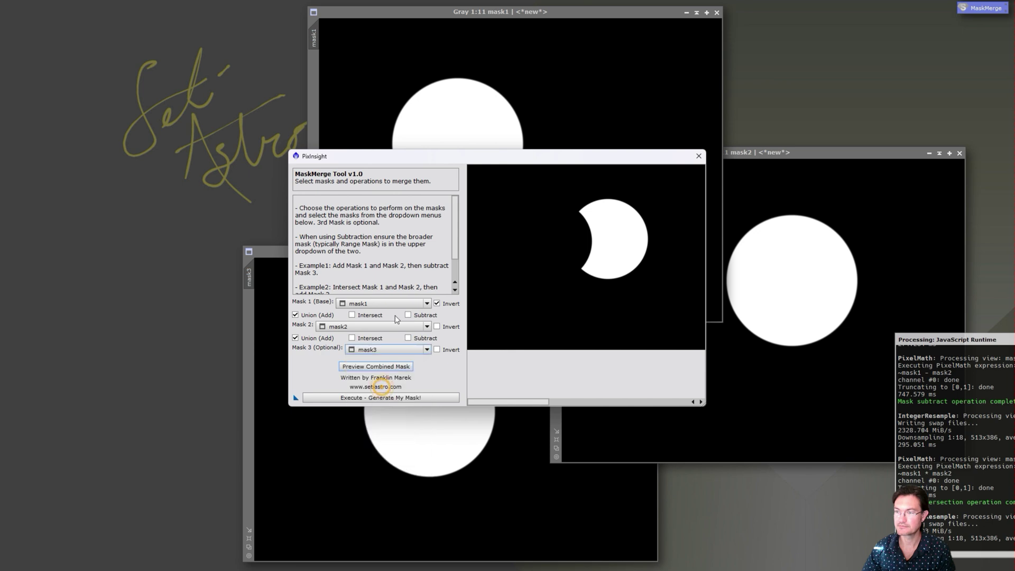
pyautogui.click(372, 367)
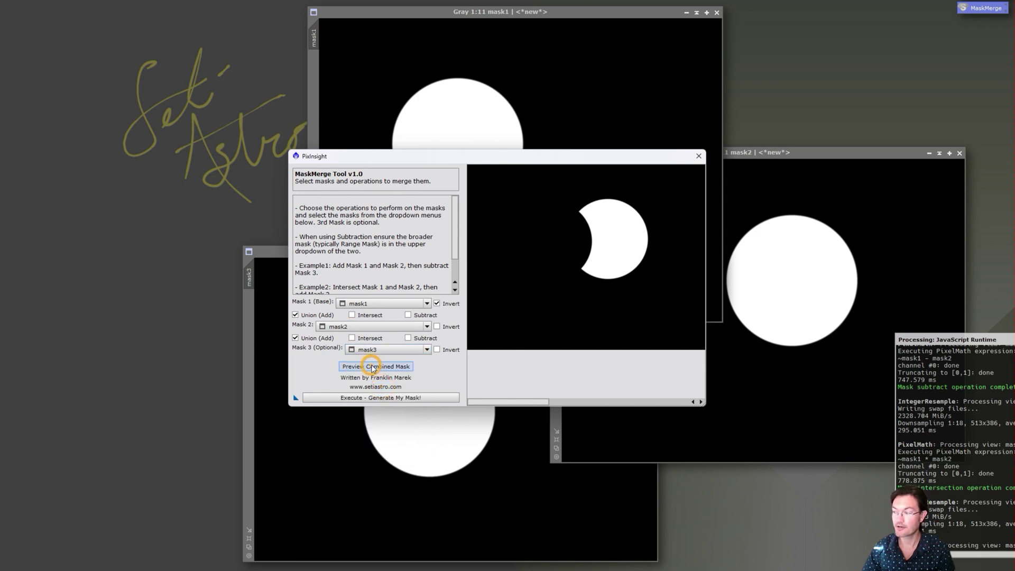
pyautogui.click(451, 305)
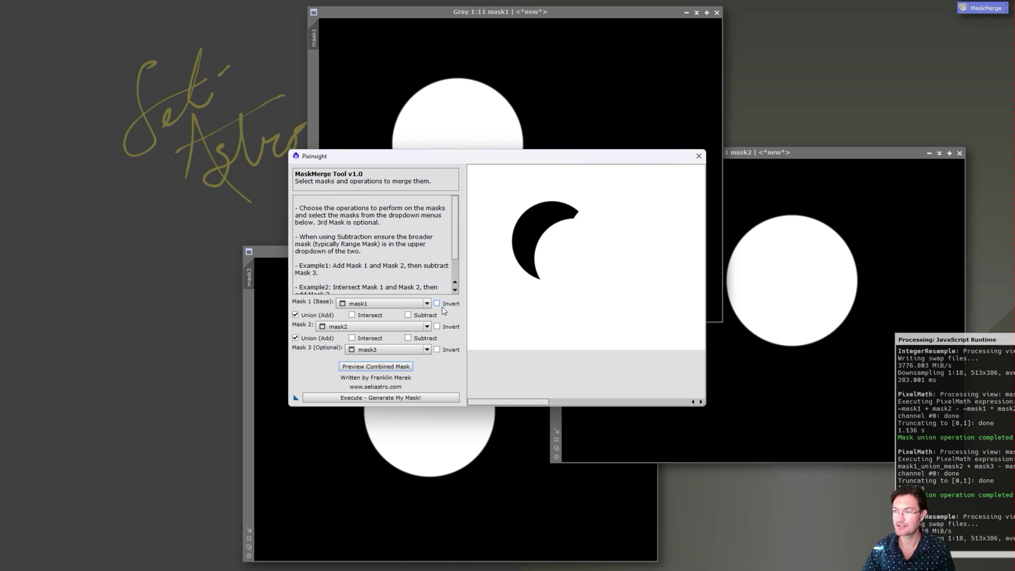
pyautogui.click(398, 366)
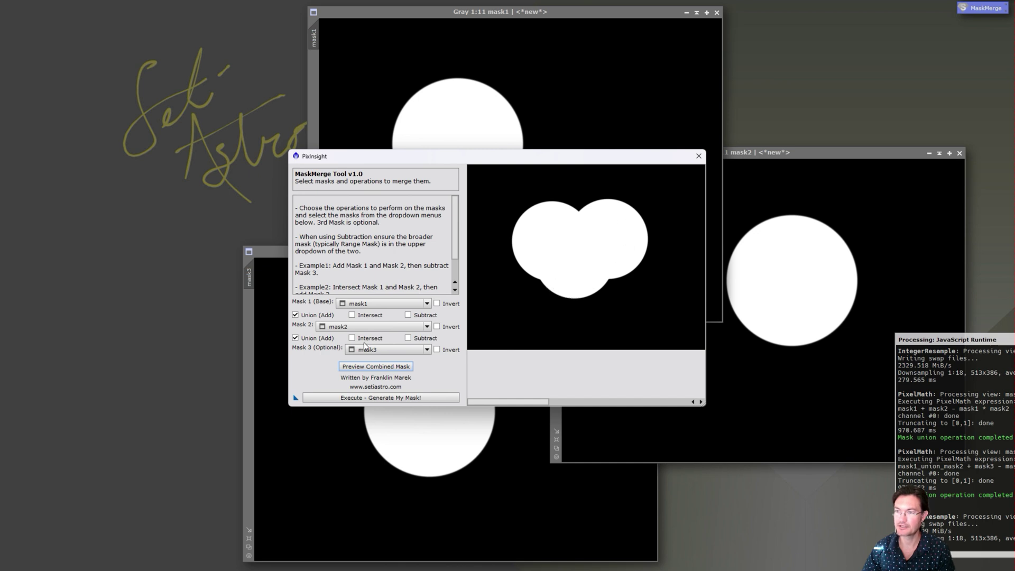
# Switch both operations to Intersect and preview the three-mask intersection.
pyautogui.click(352, 314)
pyautogui.click(351, 338)
pyautogui.click(389, 367)
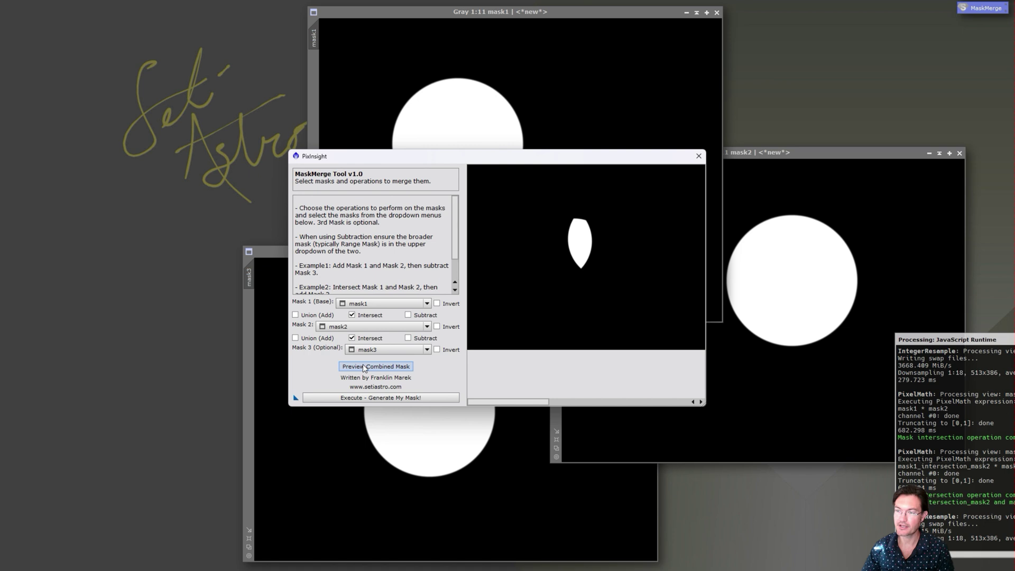
# Set the first operation to Union (Add) and Mask 3 to <No View Selected>.
pyautogui.click(312, 315)
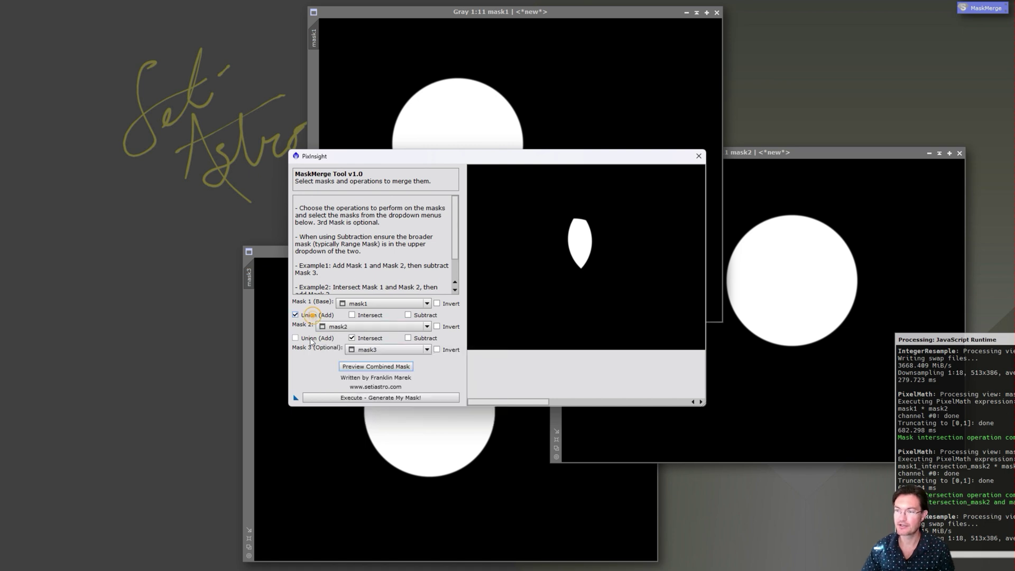
pyautogui.click(371, 350)
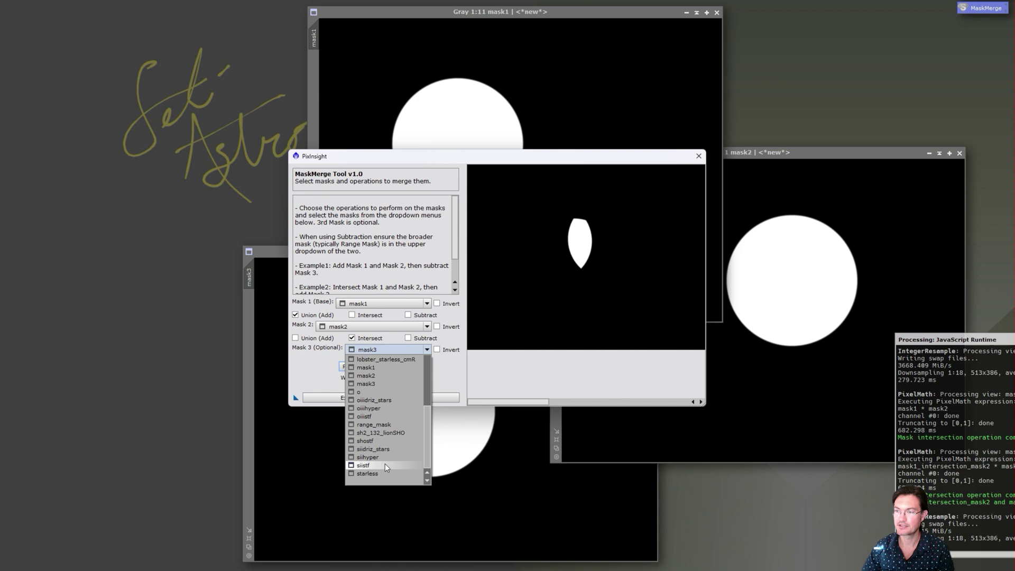
pyautogui.scroll(5, 384, 464)
pyautogui.click(370, 363)
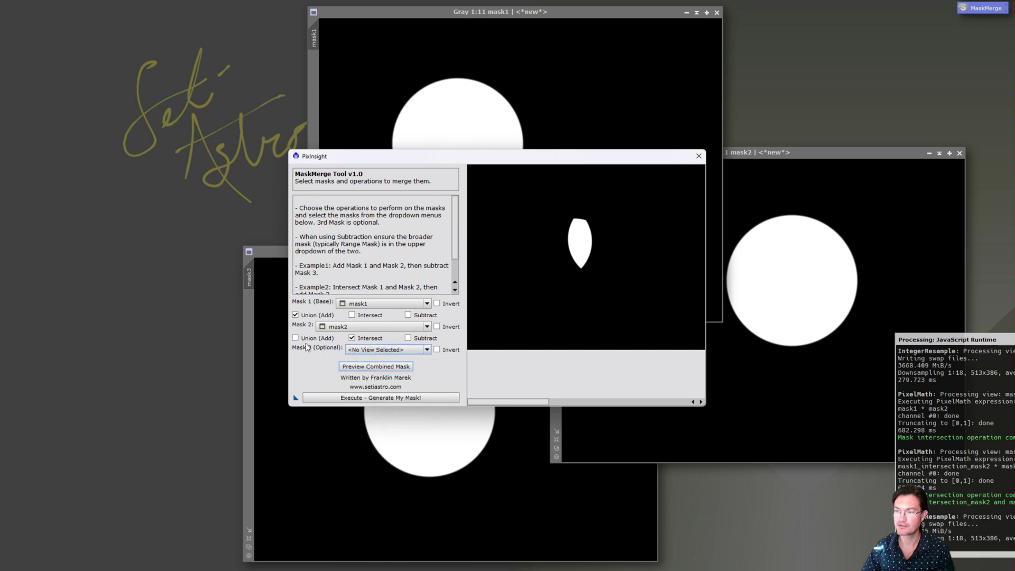
pyautogui.moveTo(381, 331)
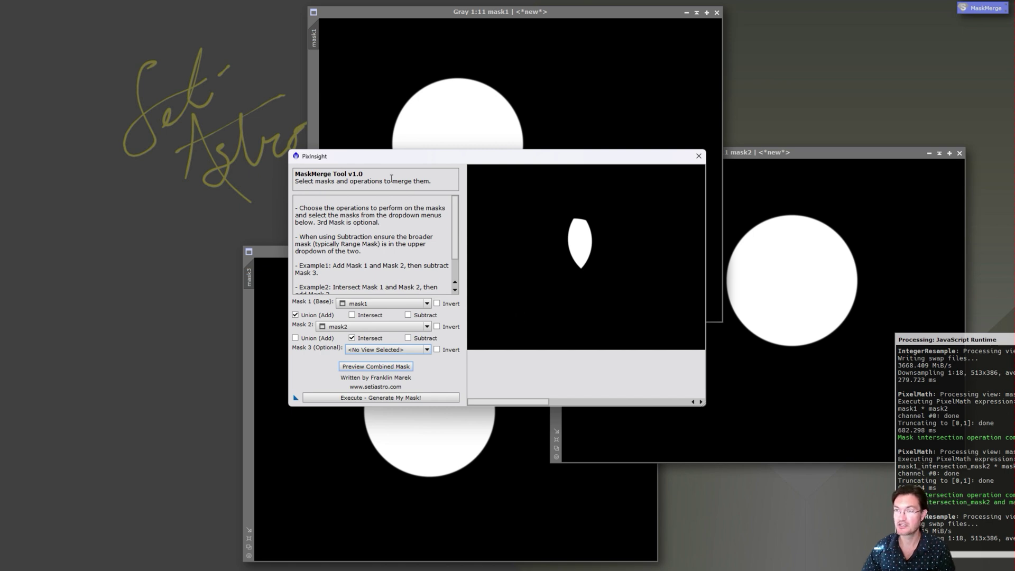
# Move the MaskMerge dialog up and to the left.
pyautogui.moveTo(396, 162); pyautogui.dragTo(347, 134)
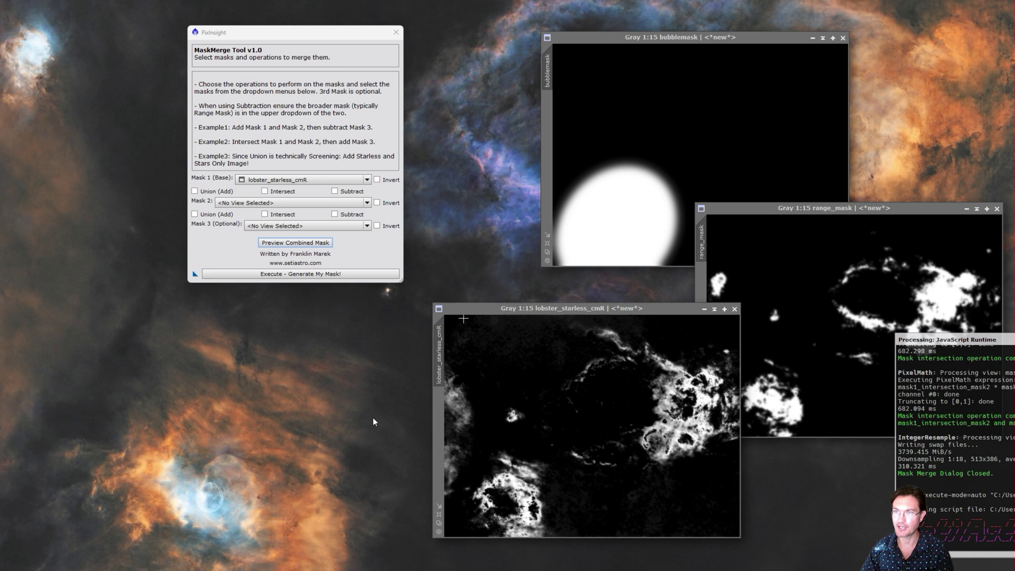
# Intersect the base with bubblemask as Mask 2 and range_mask as Mask 3, then preview.
pyautogui.click(264, 191)
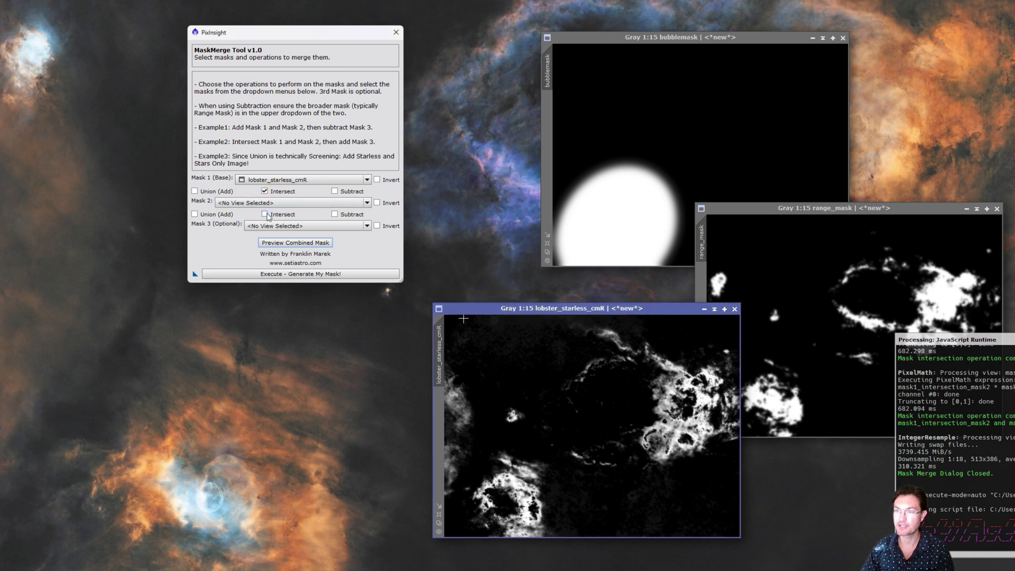
pyautogui.click(272, 203)
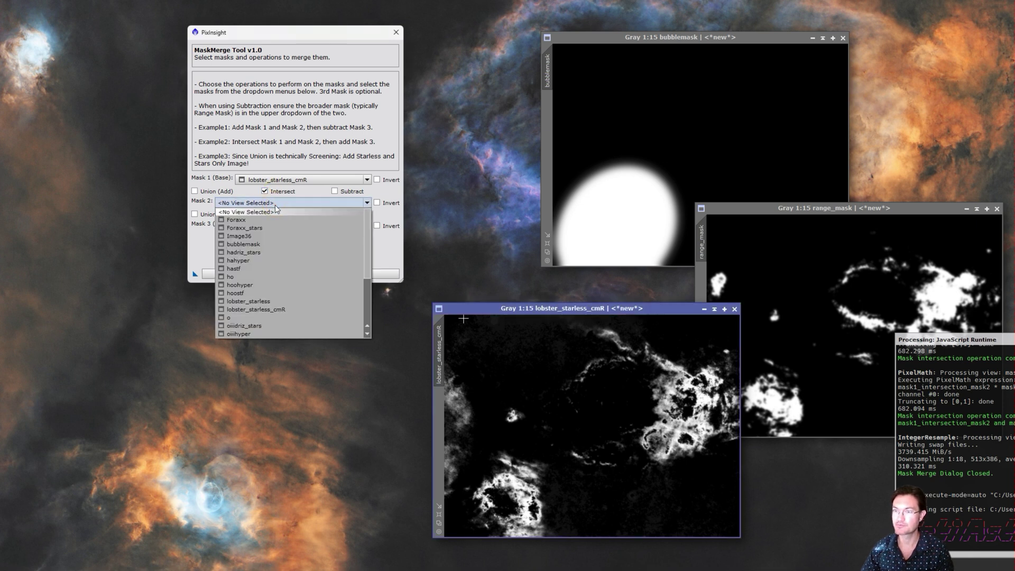
pyautogui.click(243, 244)
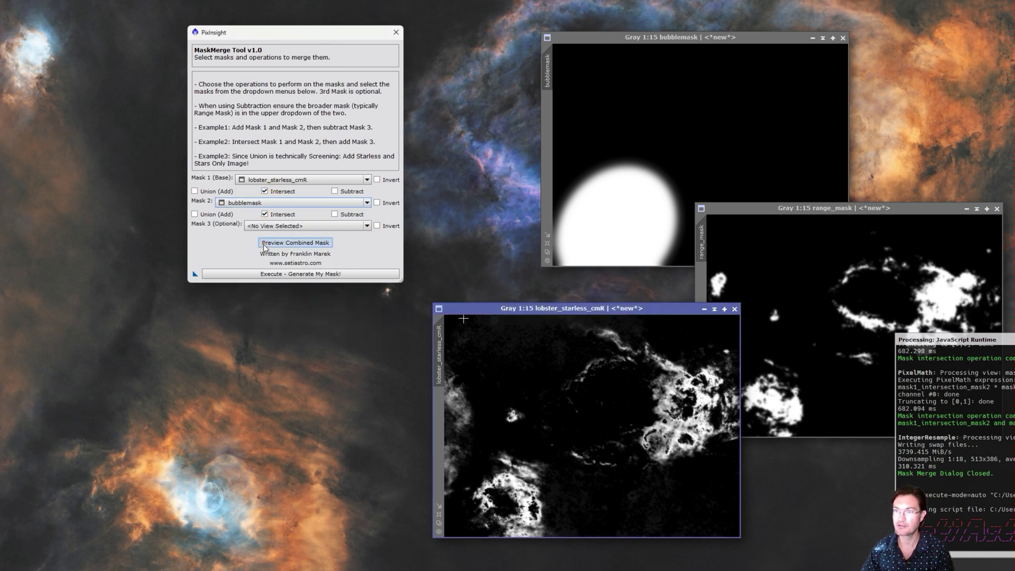
pyautogui.click(286, 226)
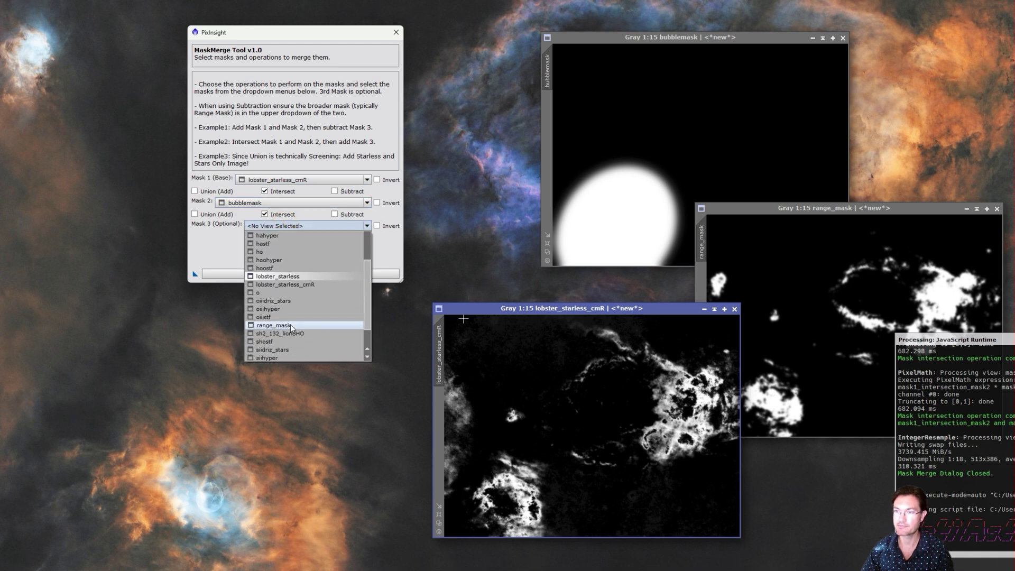
pyautogui.click(290, 326)
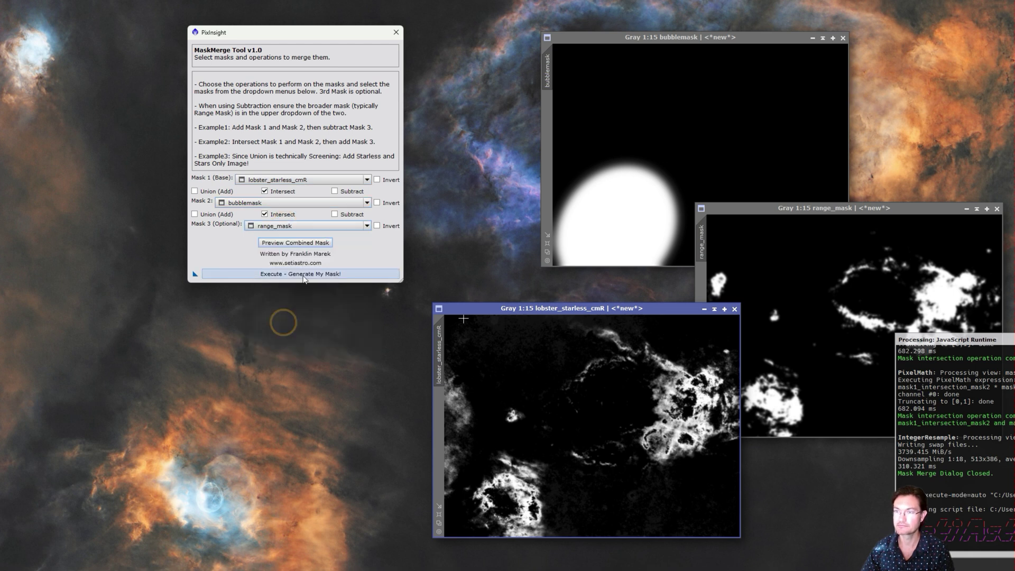
pyautogui.click(296, 245)
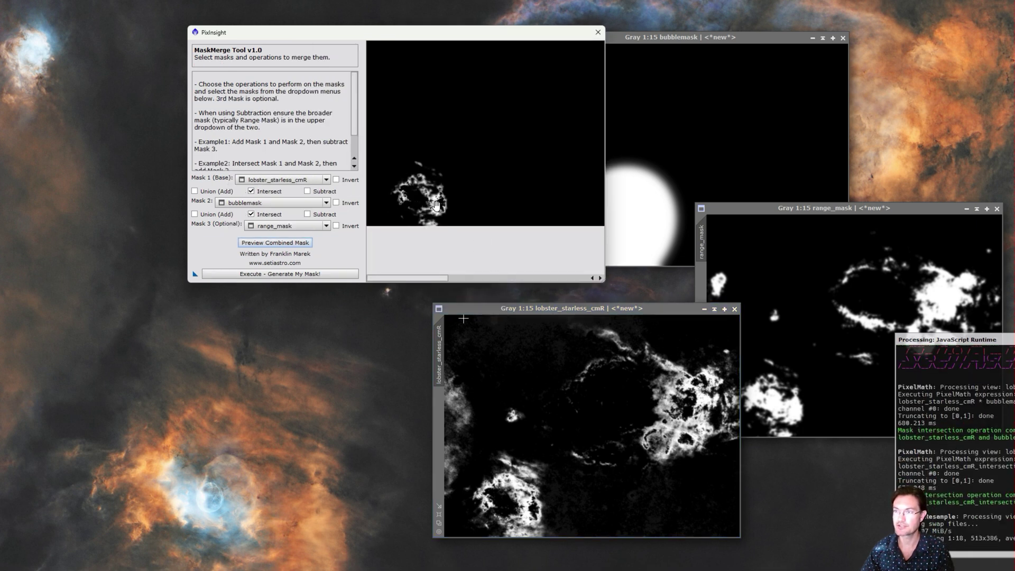
# Generate the intersection mask as a new image and place its window at centre-right.
pyautogui.click(283, 276)
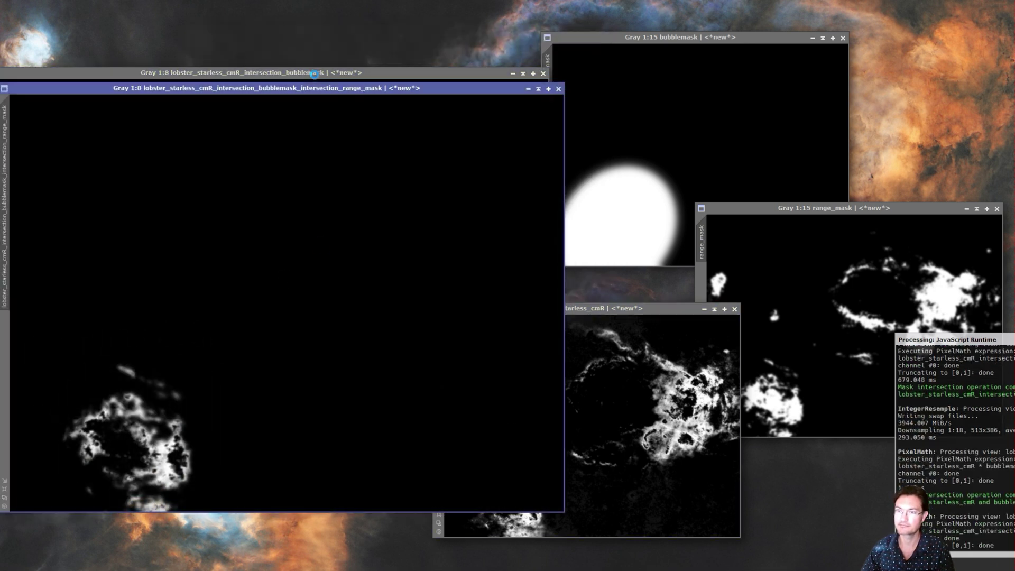
pyautogui.moveTo(309, 92); pyautogui.dragTo(428, 53)
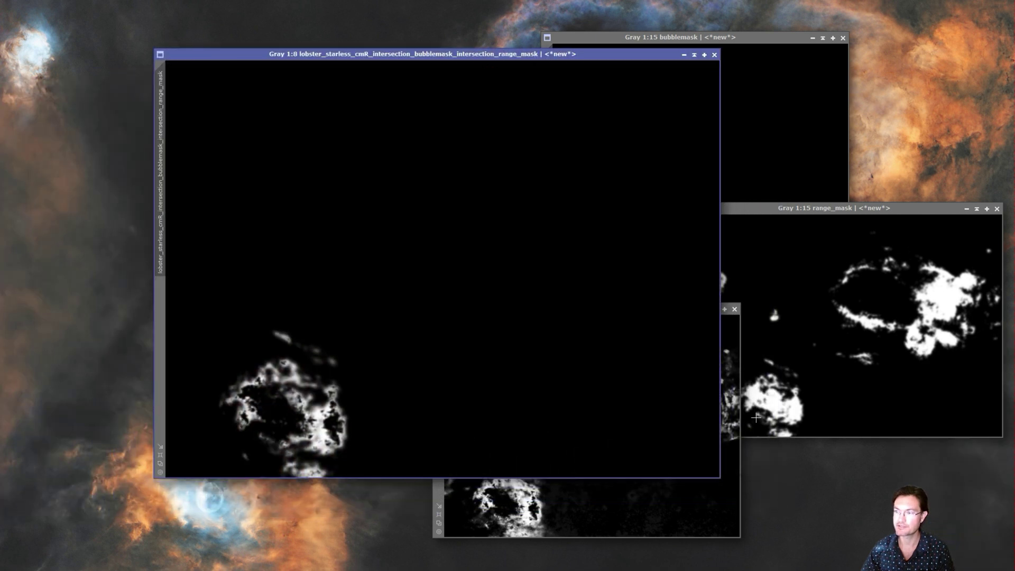
pyautogui.moveTo(392, 61); pyautogui.dragTo(715, 165)
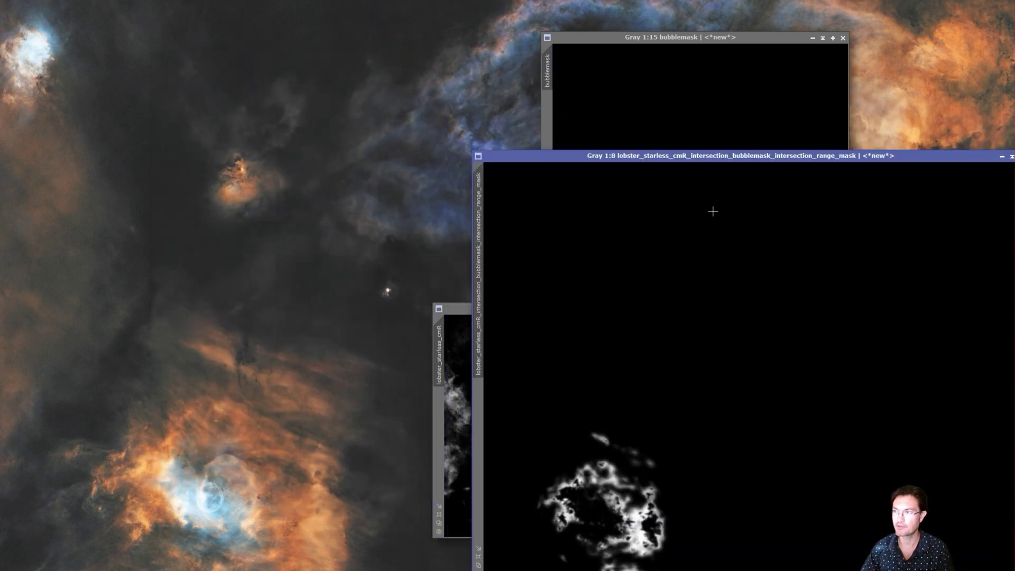
pyautogui.moveTo(695, 156); pyautogui.dragTo(591, 76)
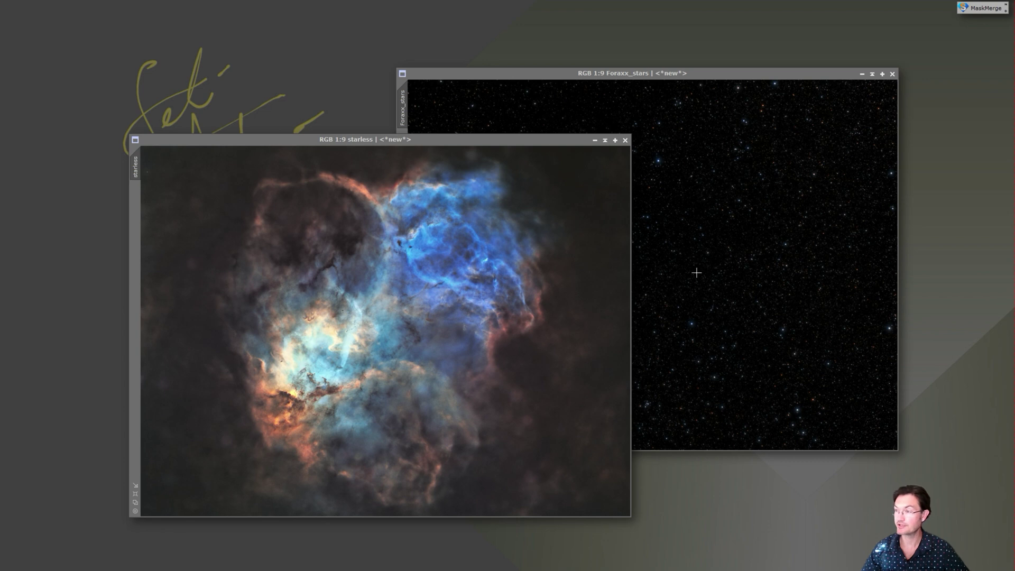
# Relaunch MaskMerge, choose Foraxx_stars as Mask 2 with Union (Add), and execute.
pyautogui.doubleClick(986, 9)
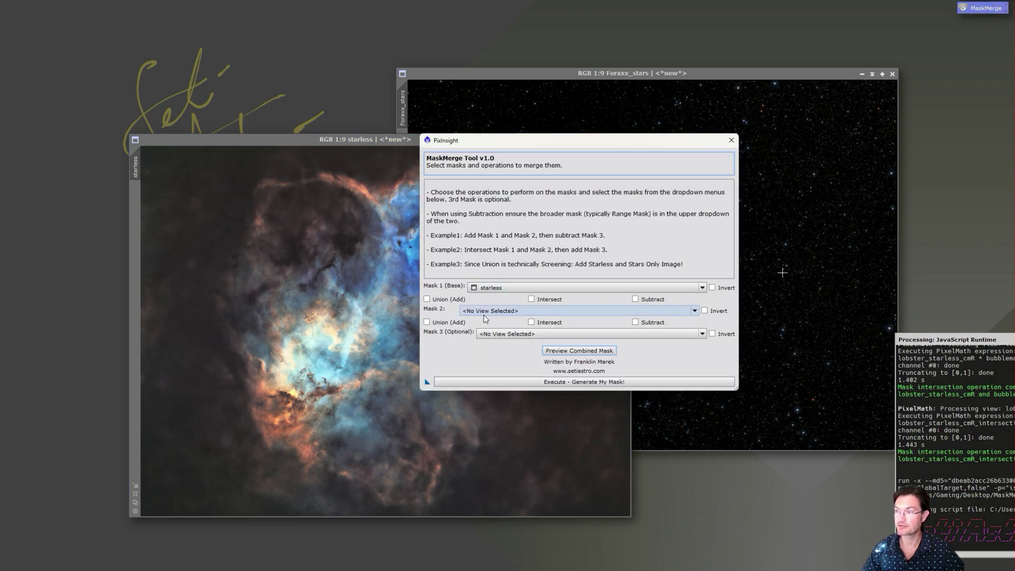
pyautogui.click(475, 311)
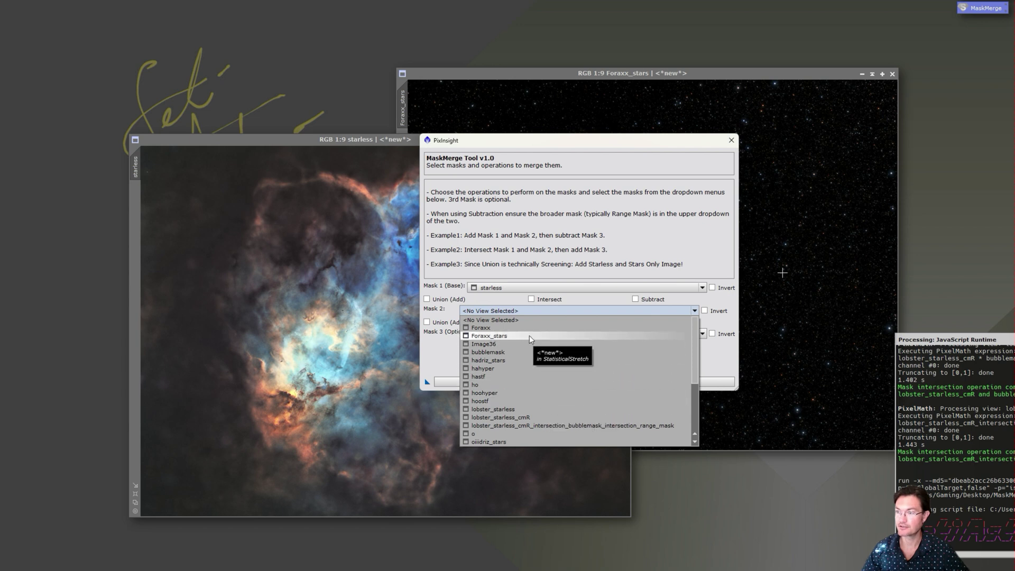
pyautogui.click(440, 299)
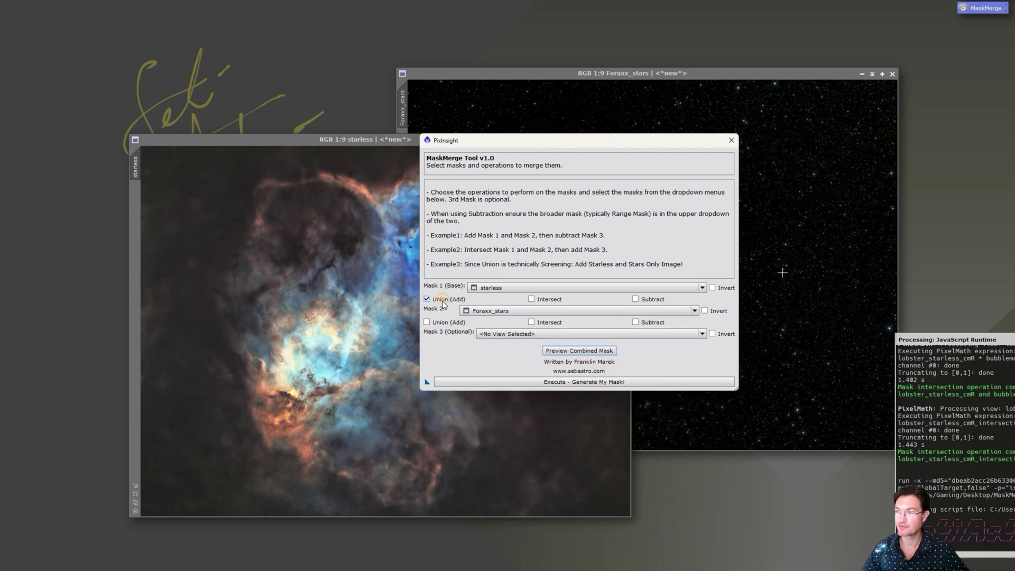
pyautogui.click(497, 381)
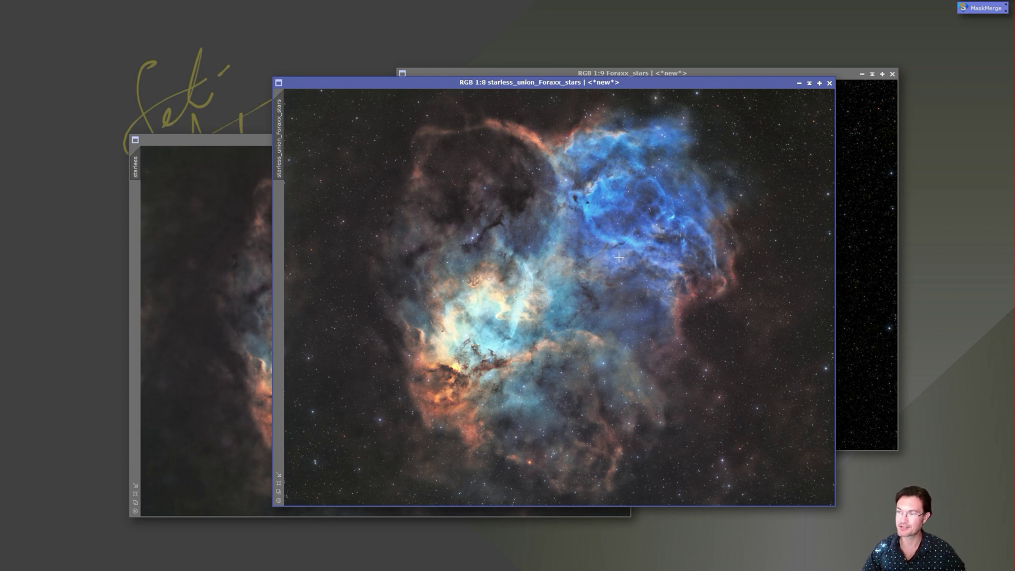
# Move the starless_union_Foraxx_stars window aside and review MaskMerge's bubblemask and lobster_starless_cmR mask selections.
pyautogui.moveTo(520, 83); pyautogui.dragTo(503, 95)
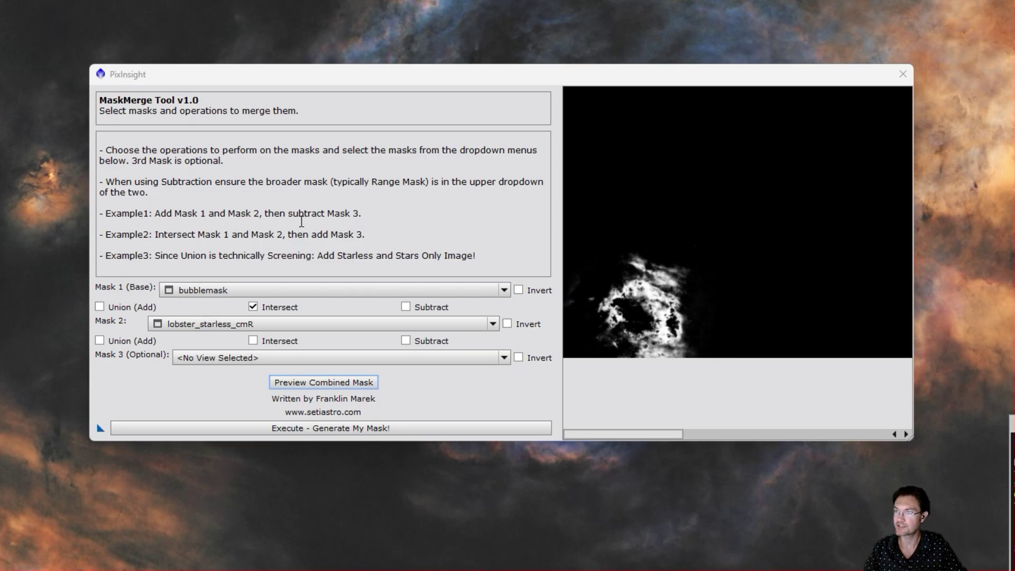
pyautogui.moveTo(211, 293)
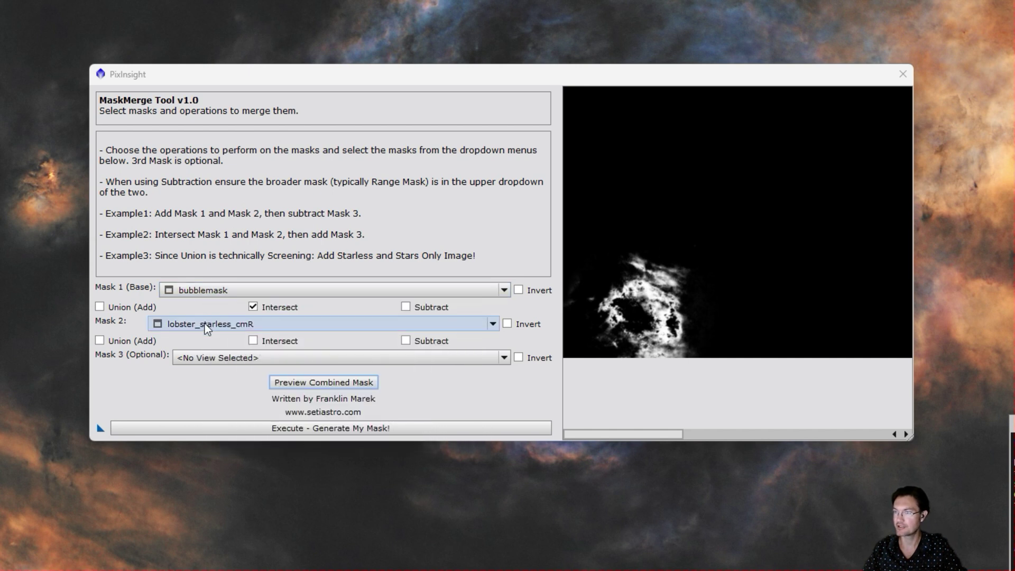
pyautogui.moveTo(204, 323)
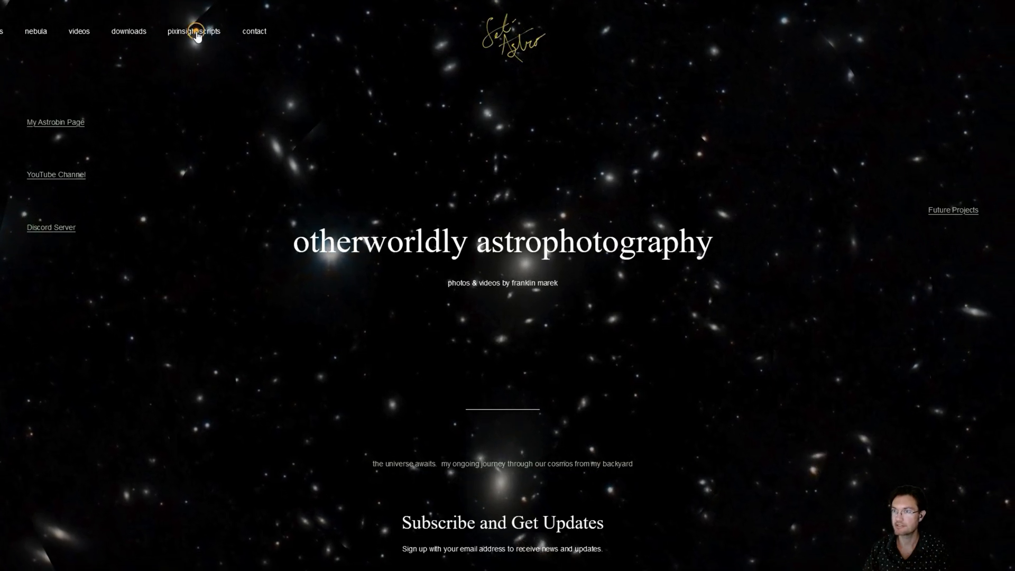
# Go to SetiAstro's pixinsight scripts page listing the Mask Merge Utility download.
pyautogui.click(195, 33)
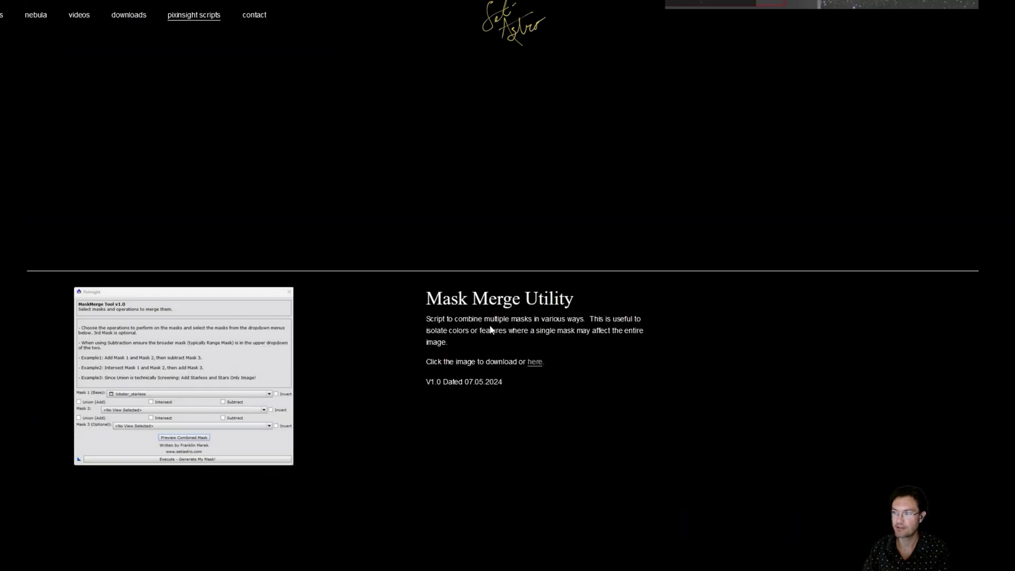
pyautogui.scroll(20, 503, 428)
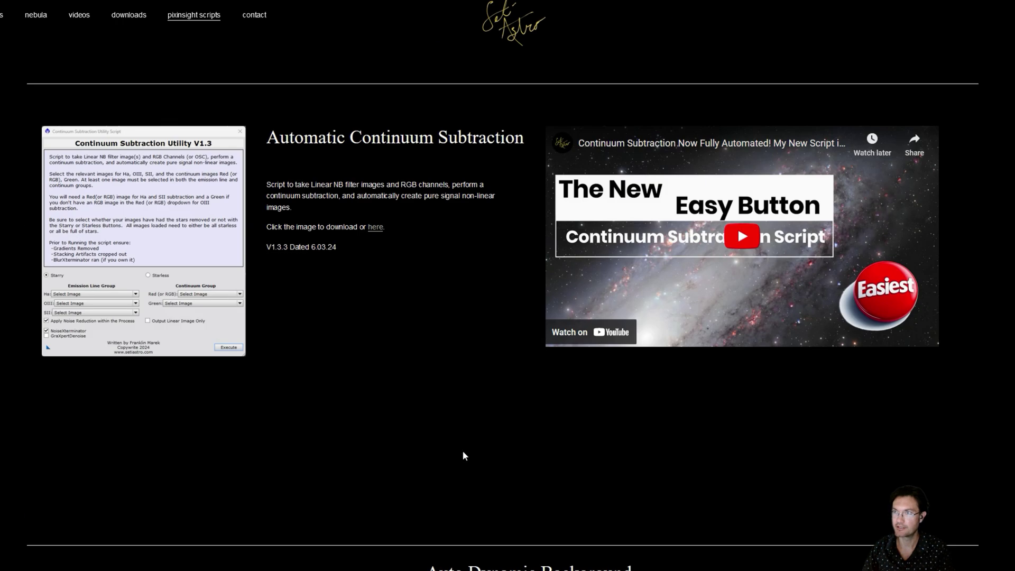